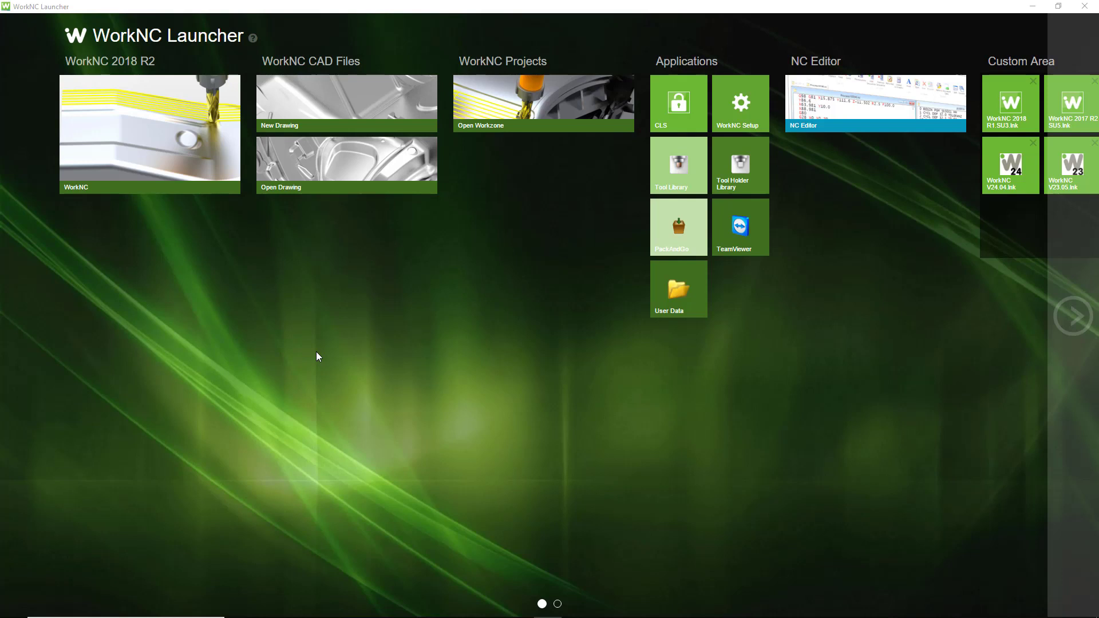
Step: Open the existing drawing mold.xdw from the Roughing-Parameters folder
click(311, 175)
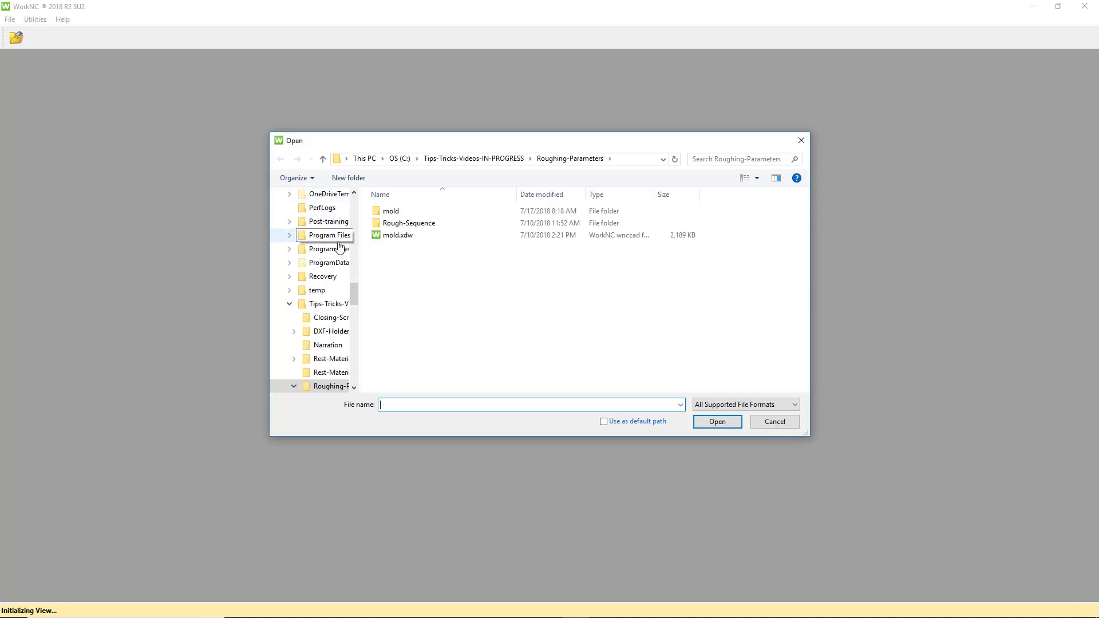
double_click(383, 236)
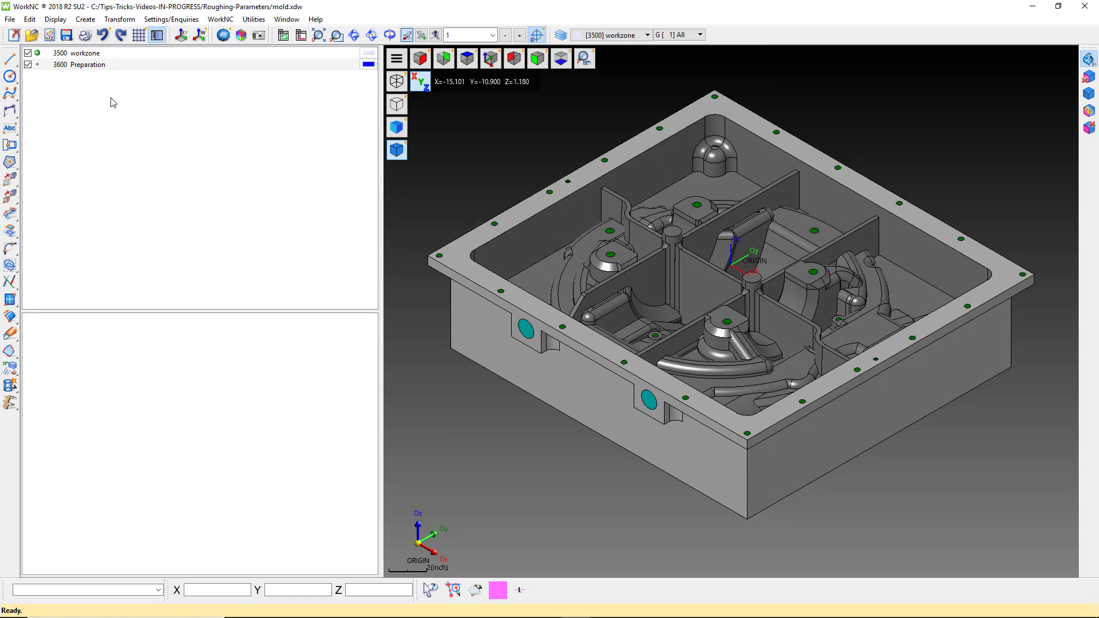
Step: Start workzone c:/01_jobs/mold with the entire mold model as surface geometry mold_selSurf0
click(49, 36)
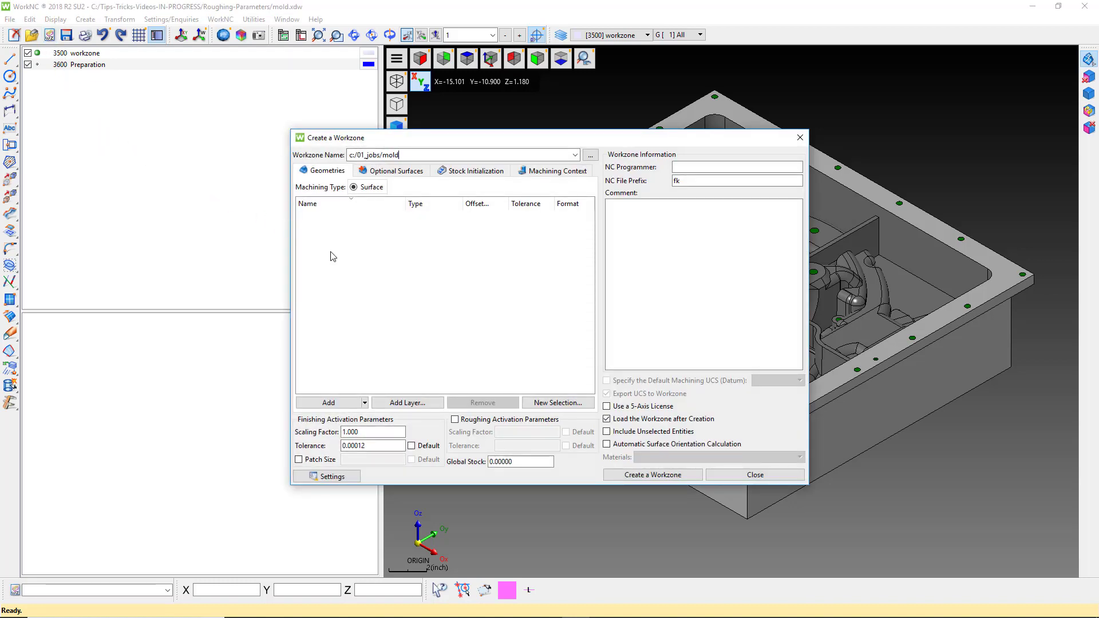
click(550, 403)
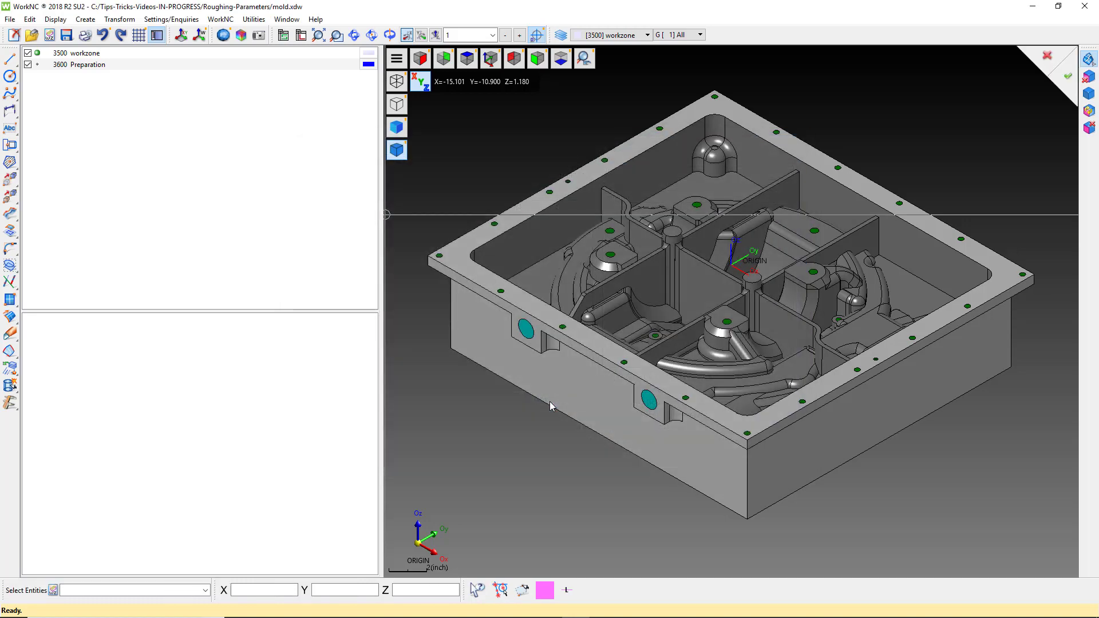
click(549, 403)
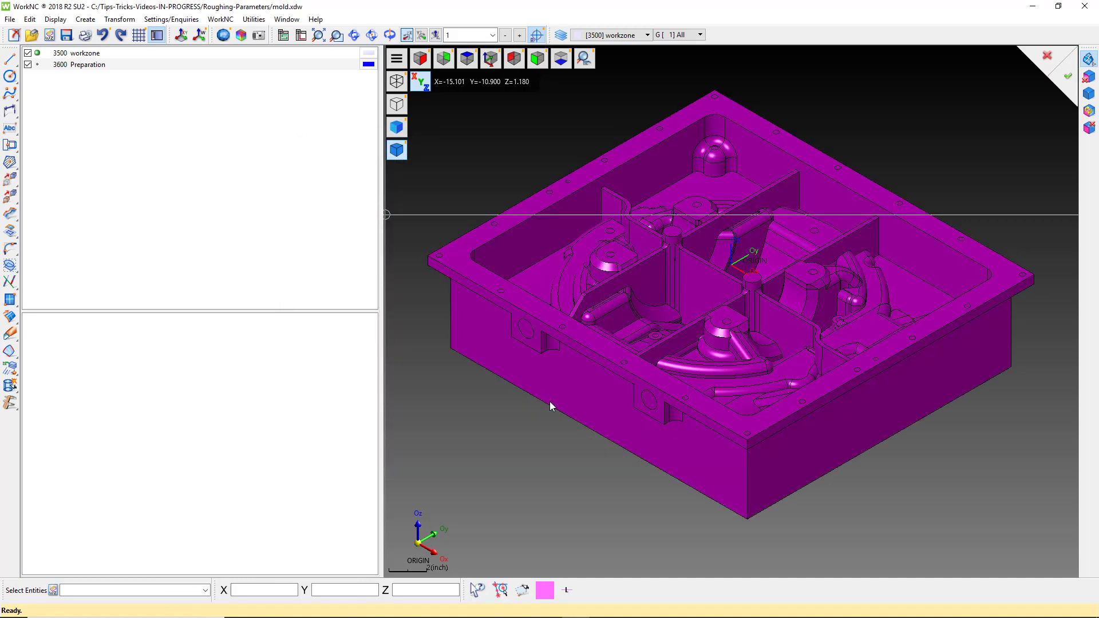
middle_click(549, 403)
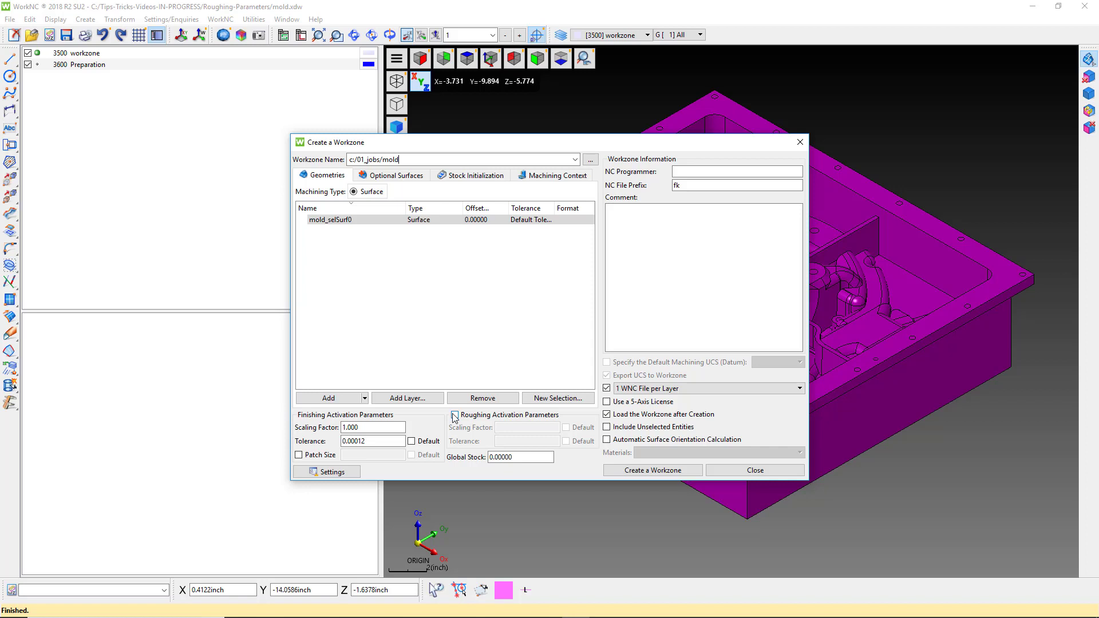
Step: Enable roughing activation parameters and unlock custom tolerance and scaling factor values
click(455, 416)
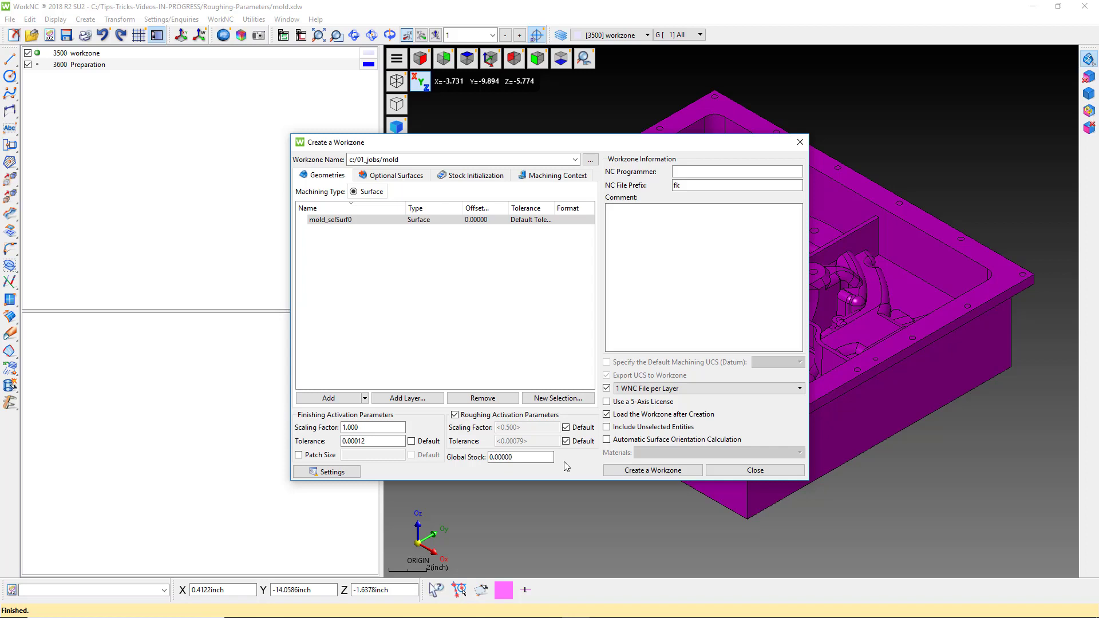
click(565, 442)
click(566, 428)
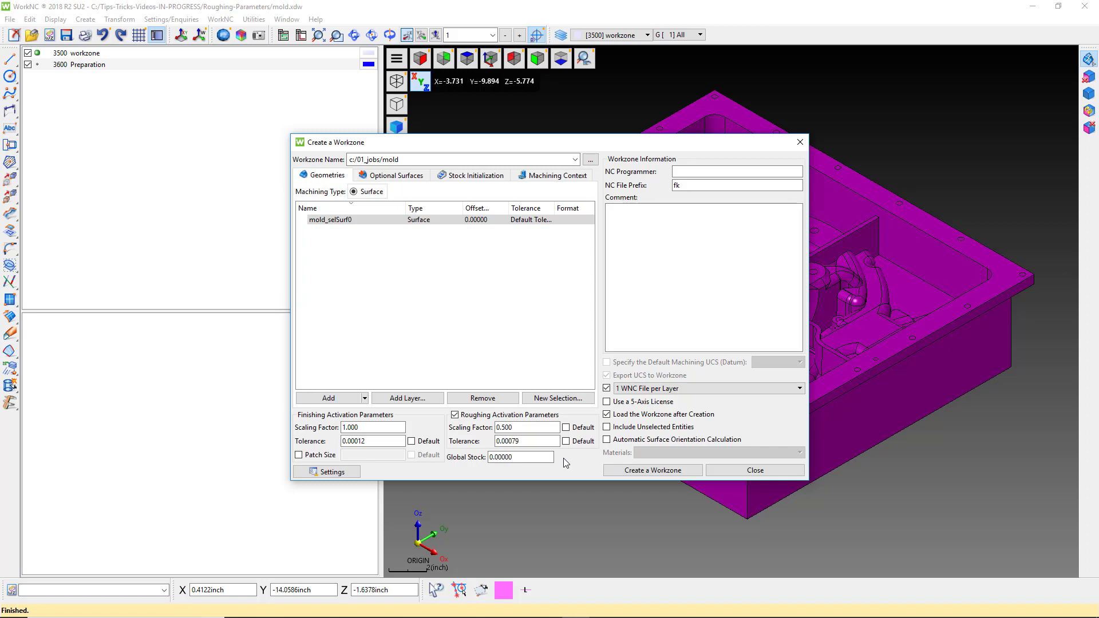
Step: Enter roughing tolerance 0.001 and scaling factor 0.3, then create the workzone
drag(529, 442, 494, 442)
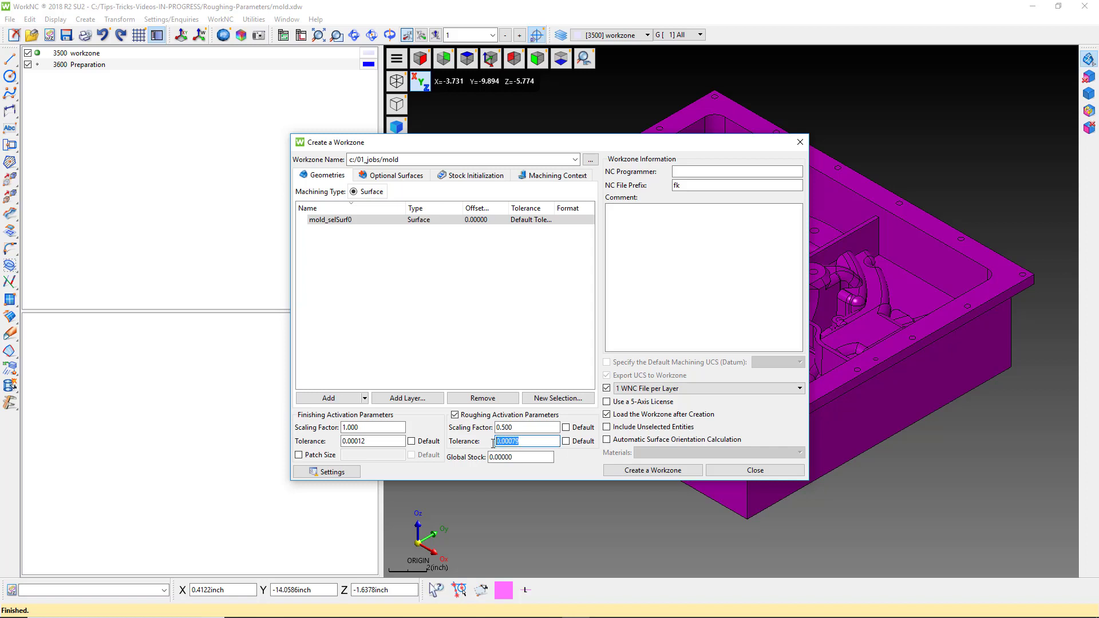
text(.001)
drag(518, 428, 494, 428)
text(.3)
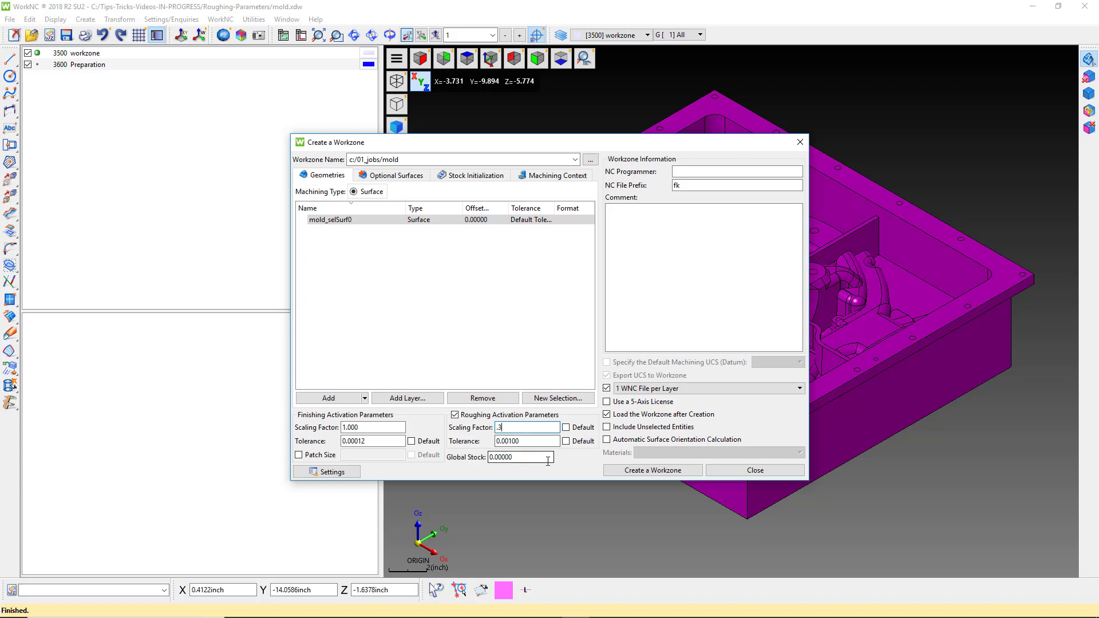
click(619, 470)
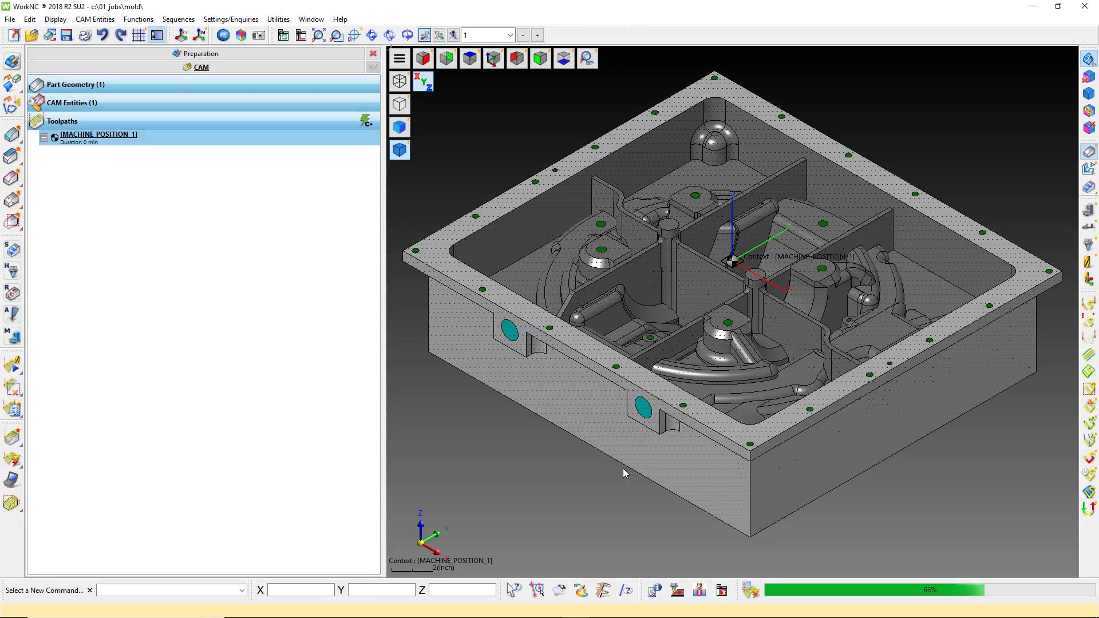
Step: Accept the part and surface orientations and return the mold to an isometric view
key(Return)
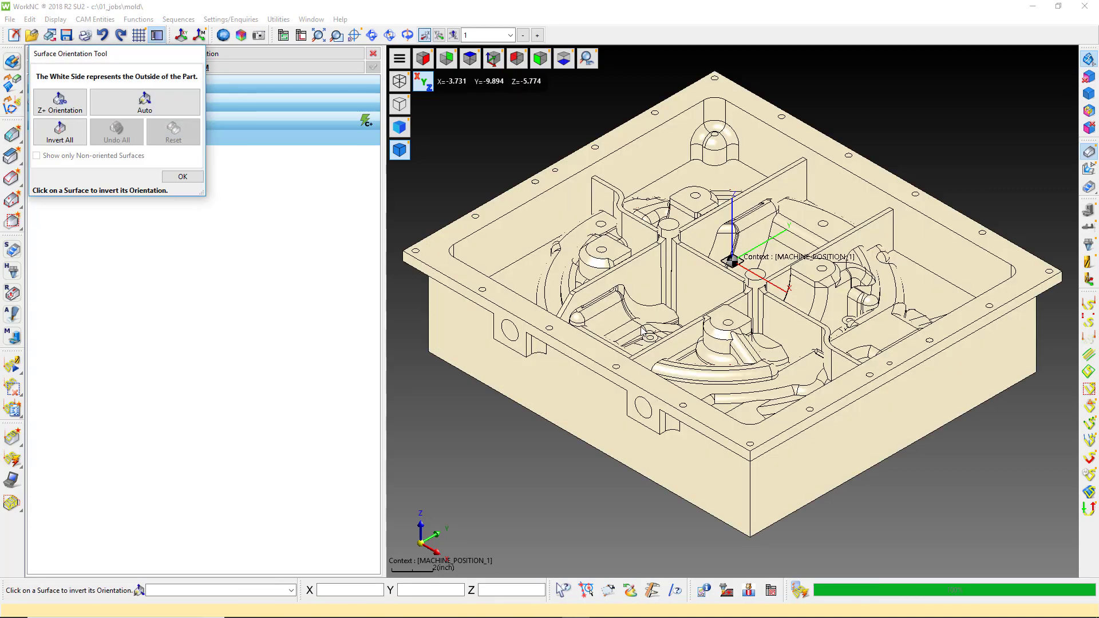
middle_drag(630, 467, 693, 452)
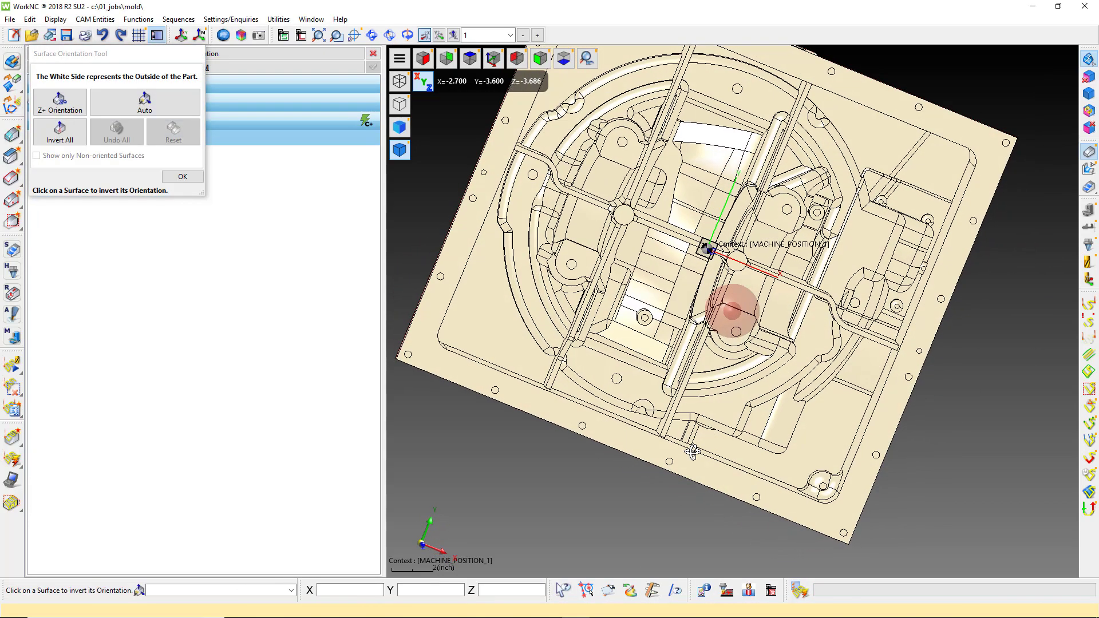
click(182, 176)
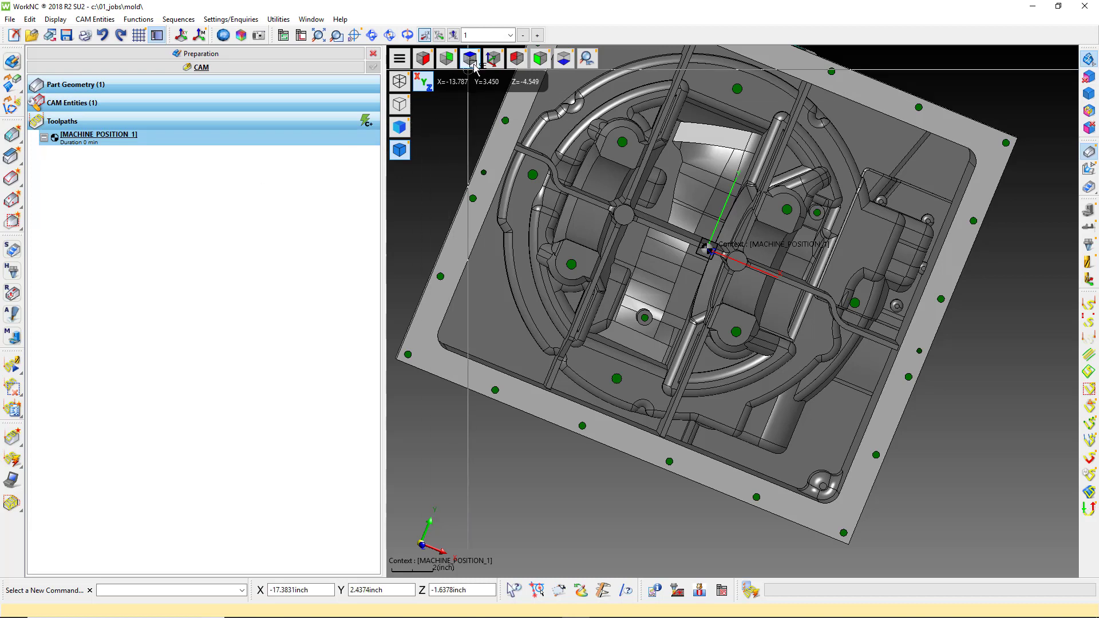
click(493, 59)
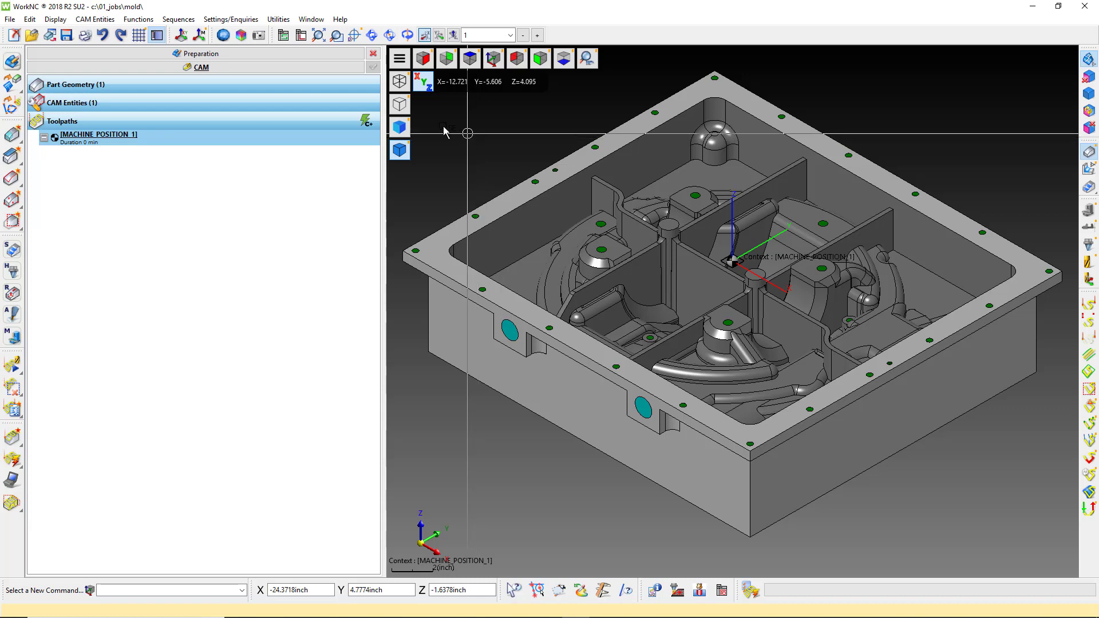
Step: Import the Waveform Roughing toolpath from the Rough-Sequence folder into the toolpath list
click(188, 24)
click(198, 39)
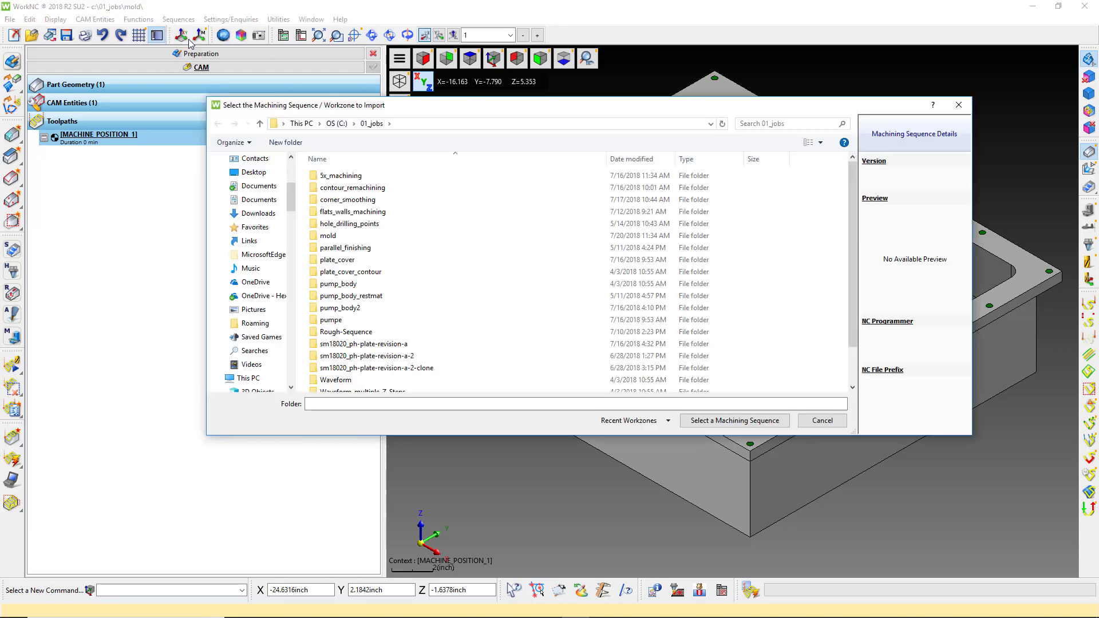
click(346, 332)
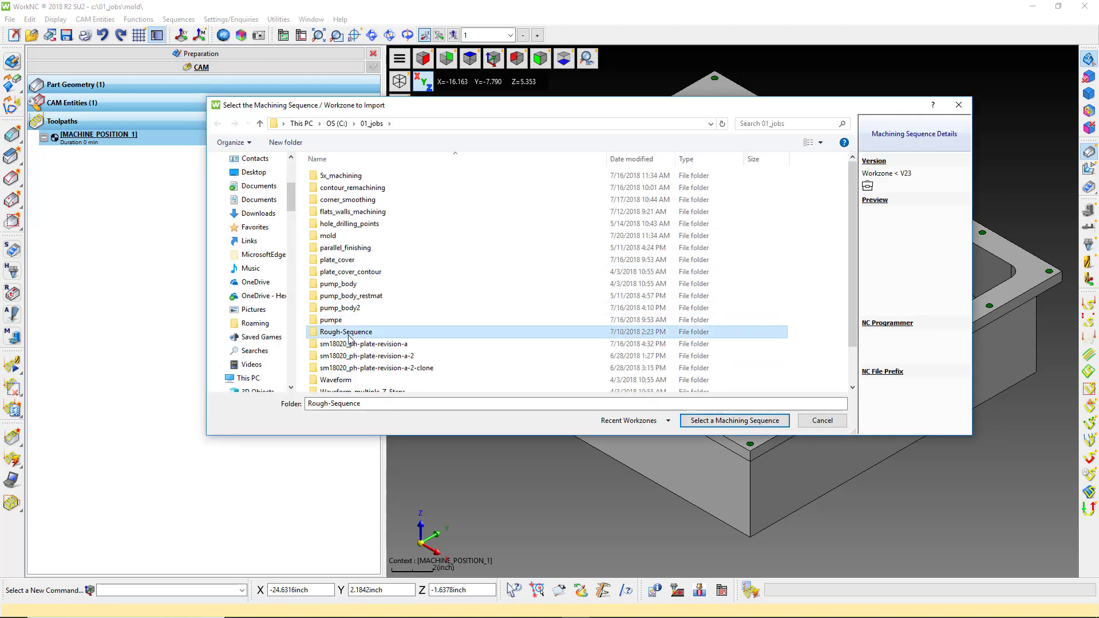
click(742, 422)
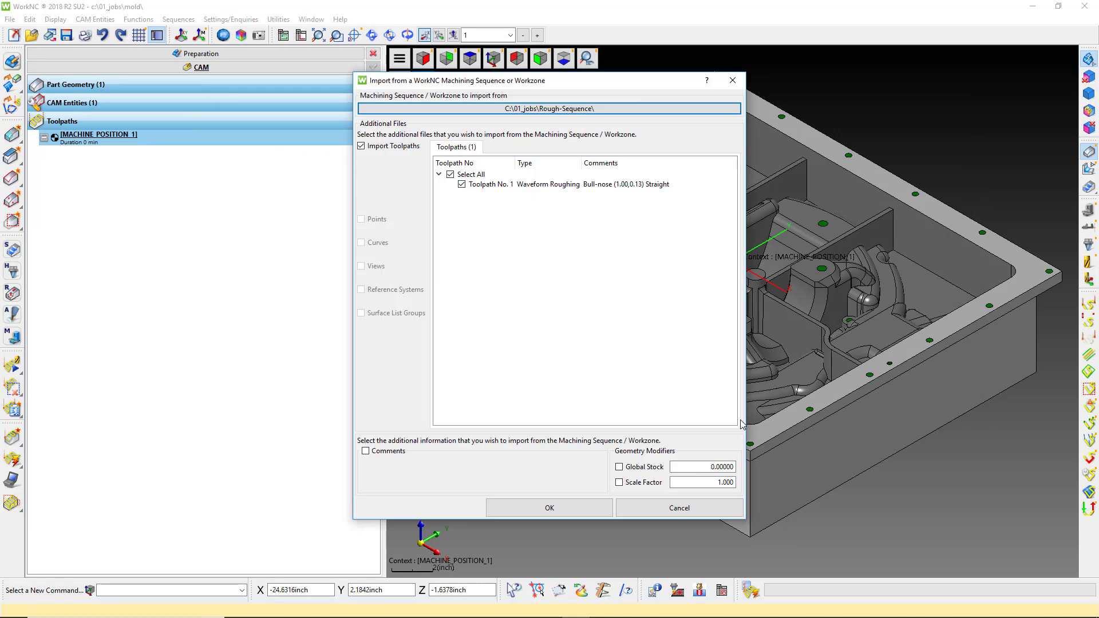
click(582, 508)
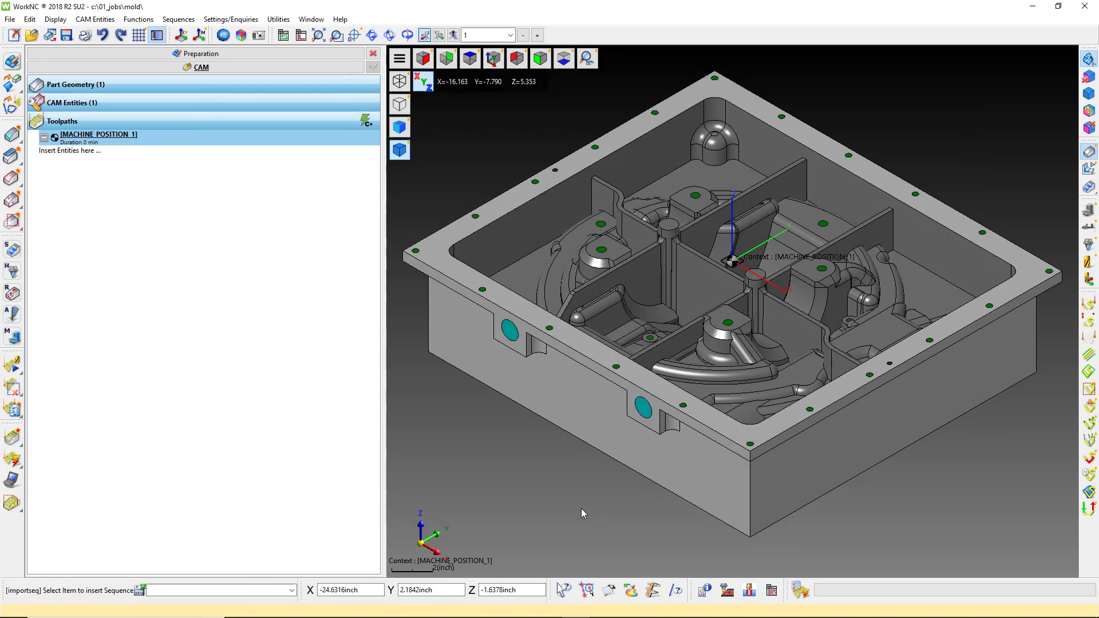
click(99, 189)
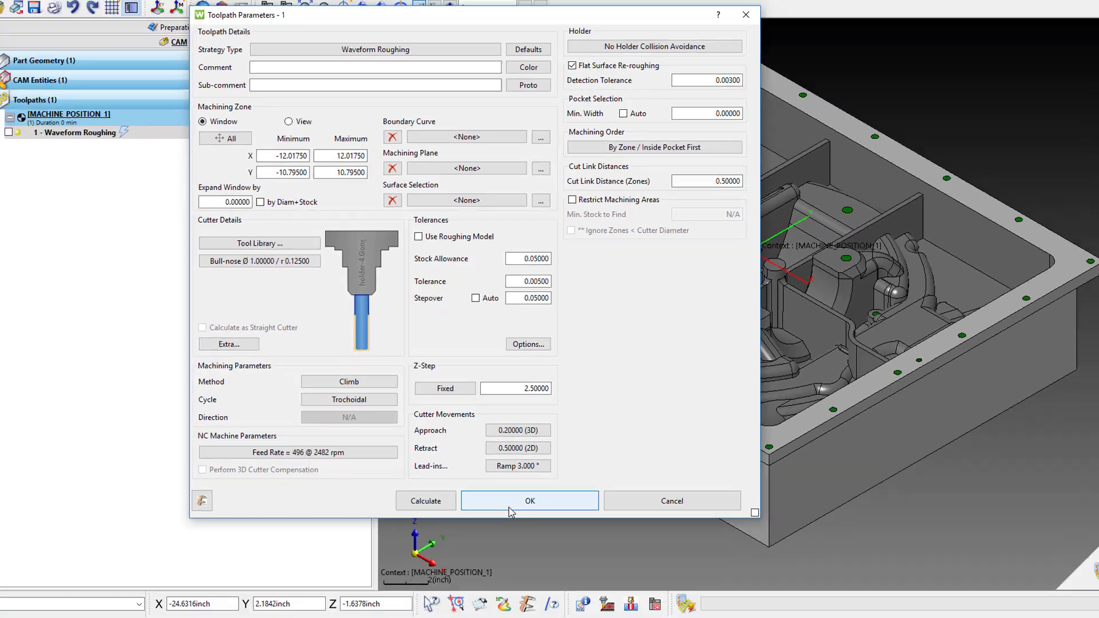
Step: Accept toolpath 1's parameters unchanged, save the workzone changes, and confirm the part geometry
click(567, 497)
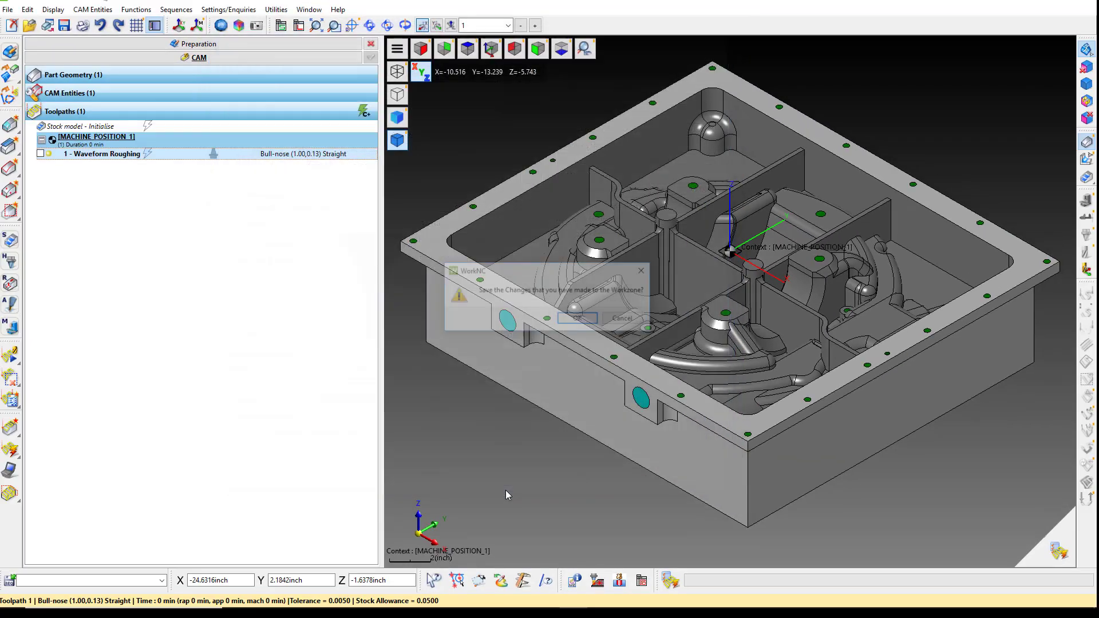
click(576, 319)
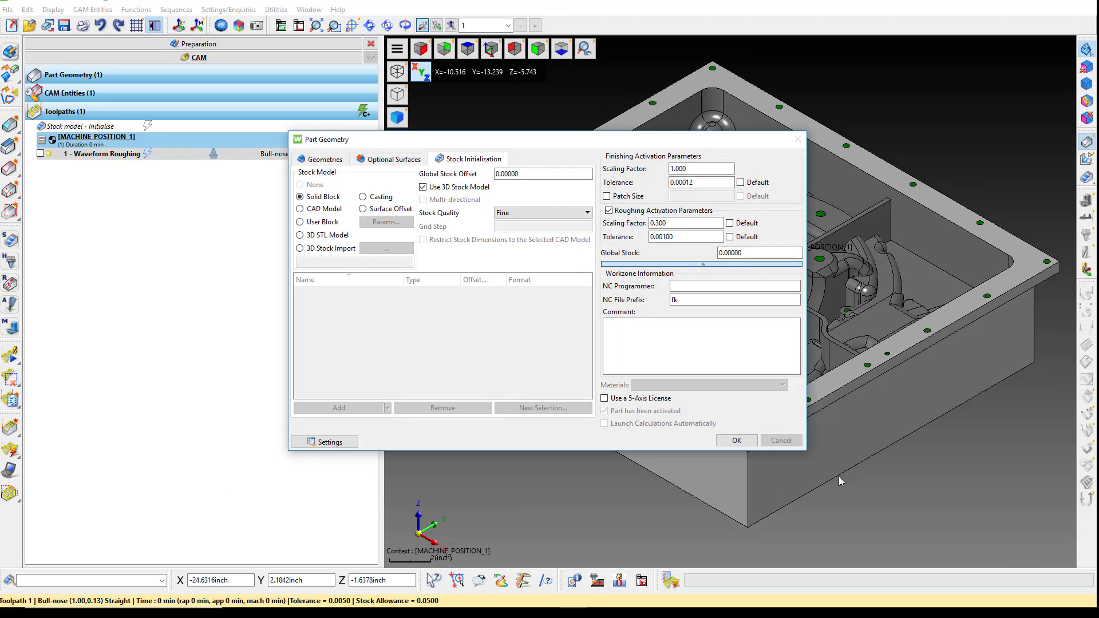
click(743, 443)
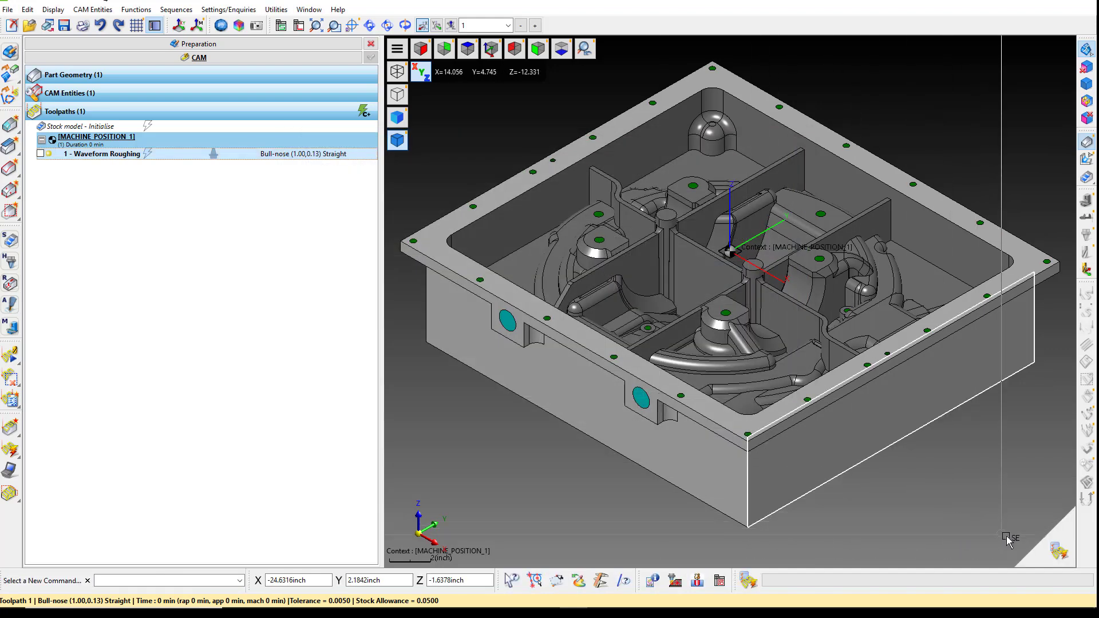
Step: Calculate the first Waveform Roughing toolpath and check its progress in the Parallel Calculation Window
click(1053, 548)
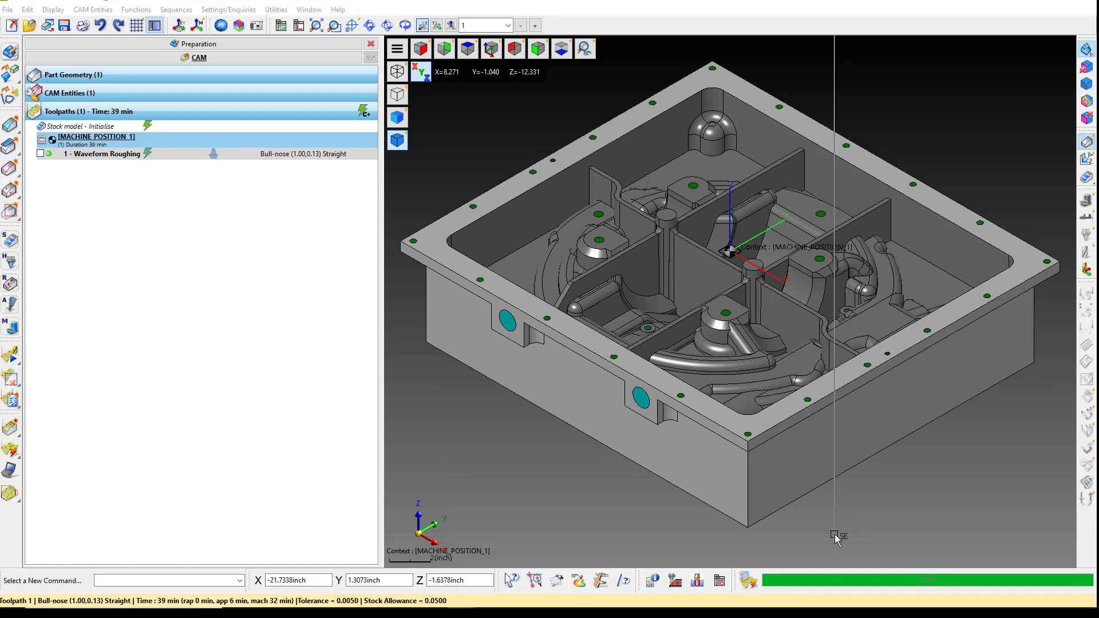
click(750, 581)
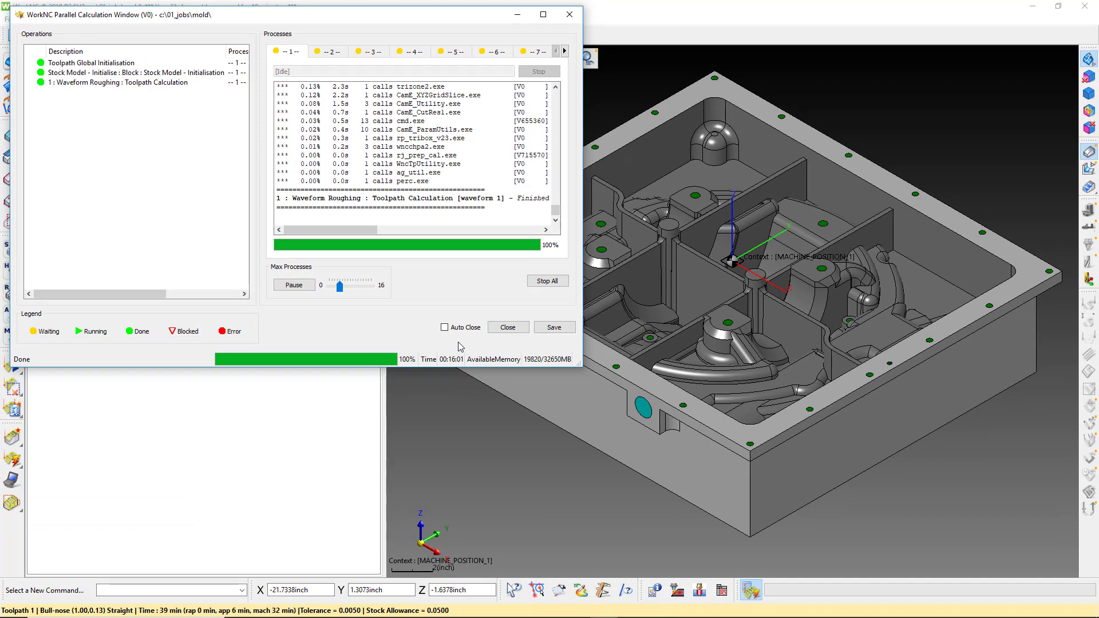
Step: Create a second Waveform Roughing toolpath with Use Roughing Model enabled
click(506, 328)
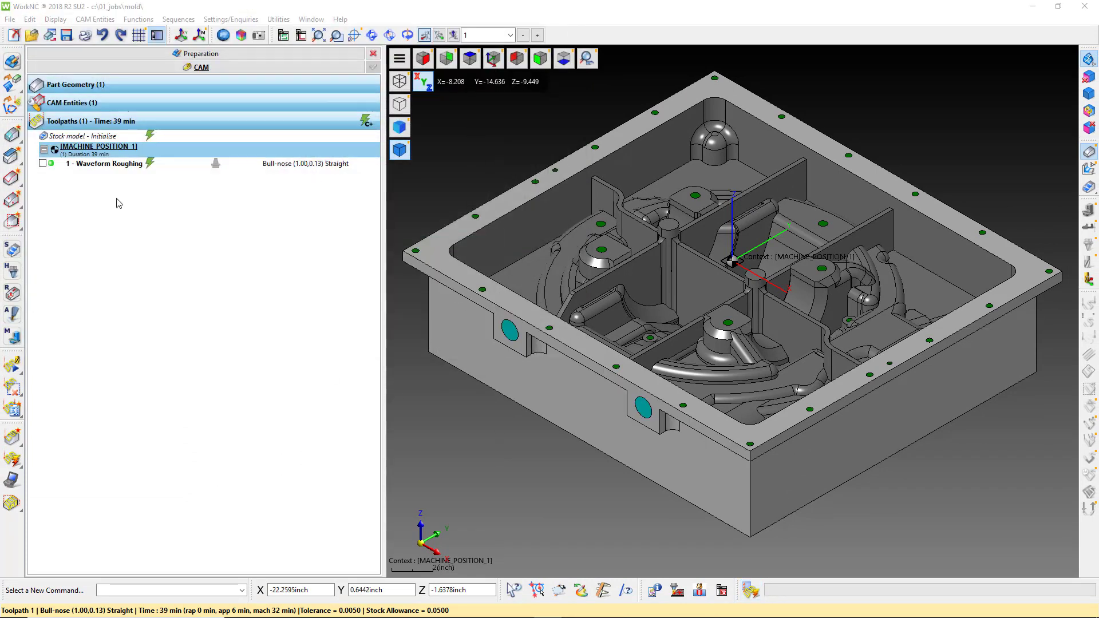
right_click(134, 225)
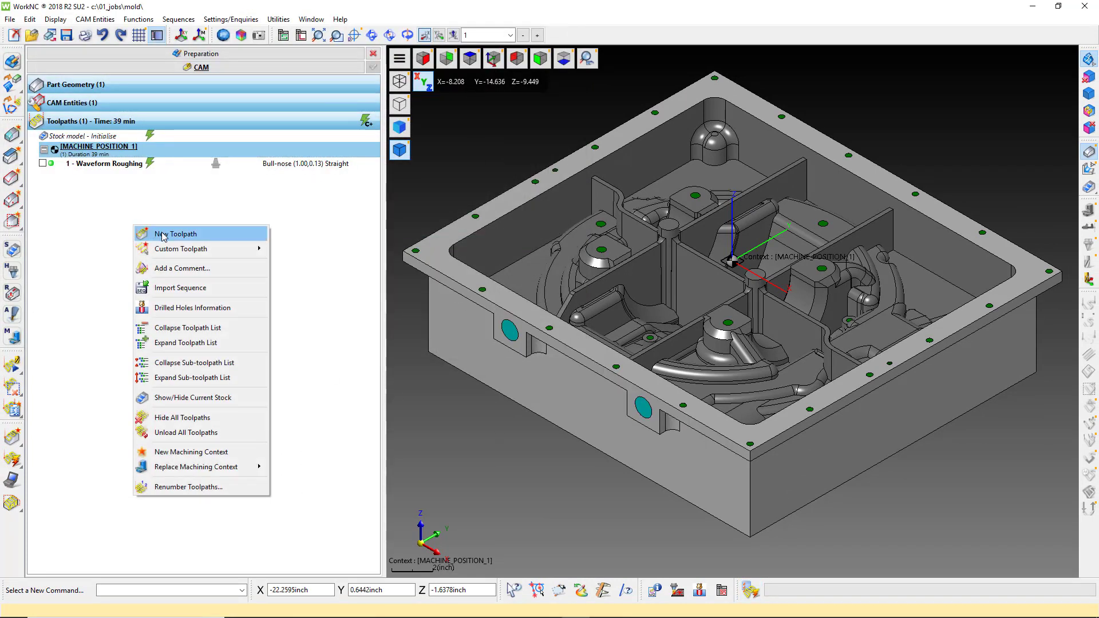
click(165, 237)
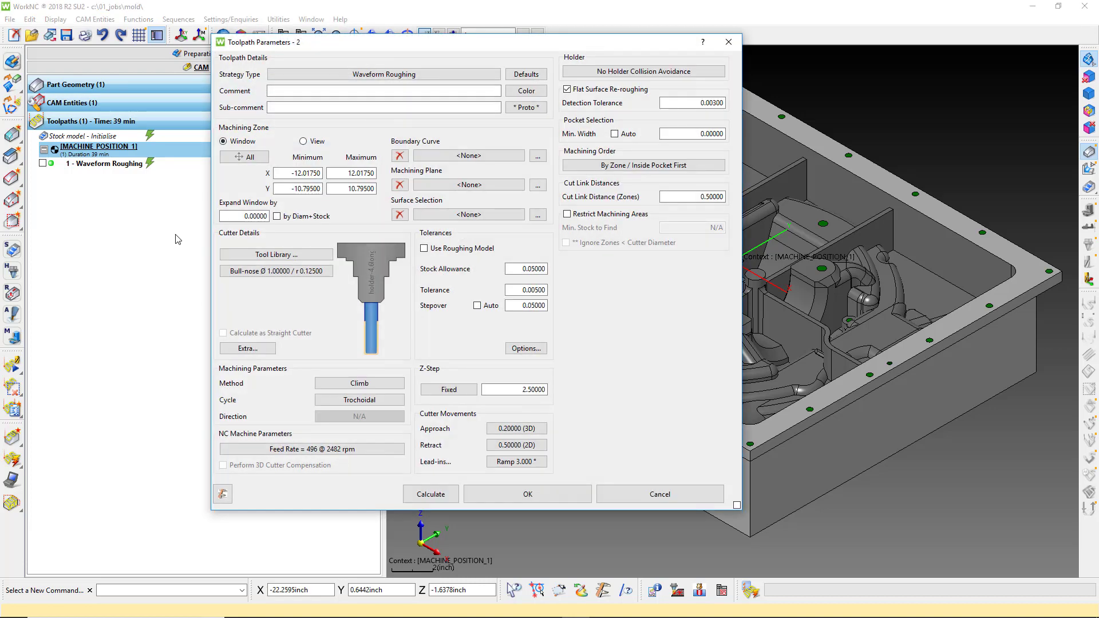
click(425, 250)
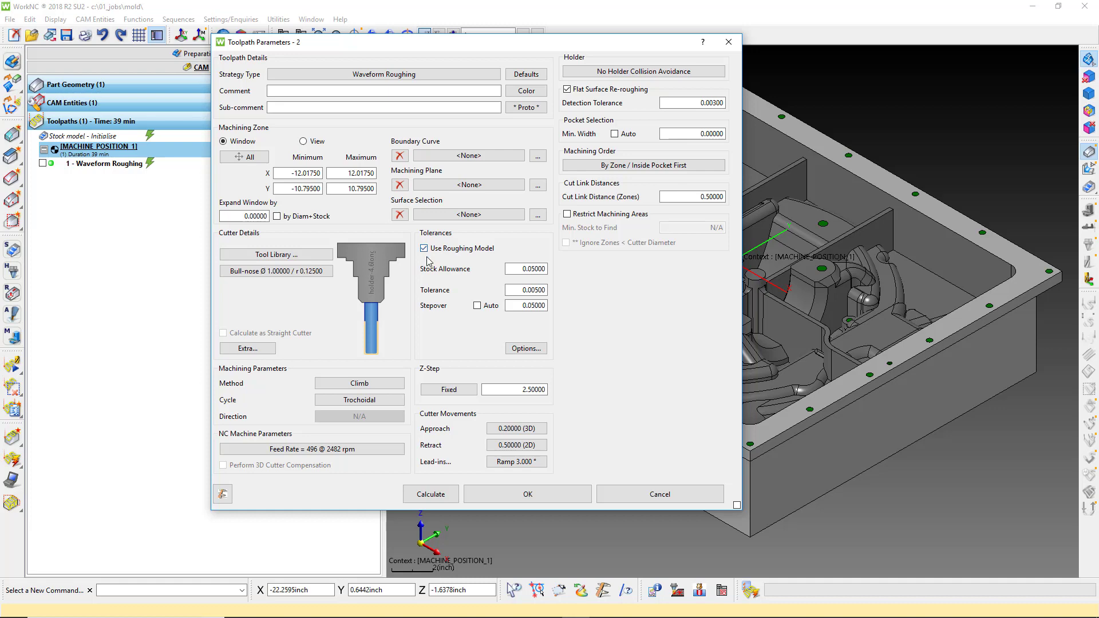
click(493, 492)
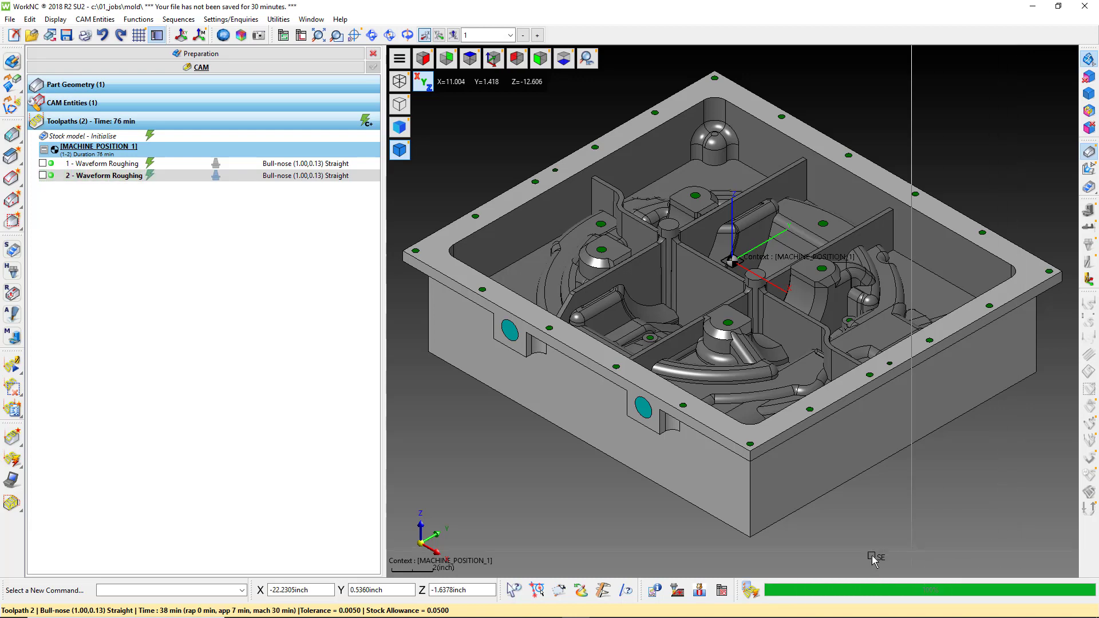
Step: Verify in the Parallel Calculation Window that waveform 2 finished, then close it
click(751, 590)
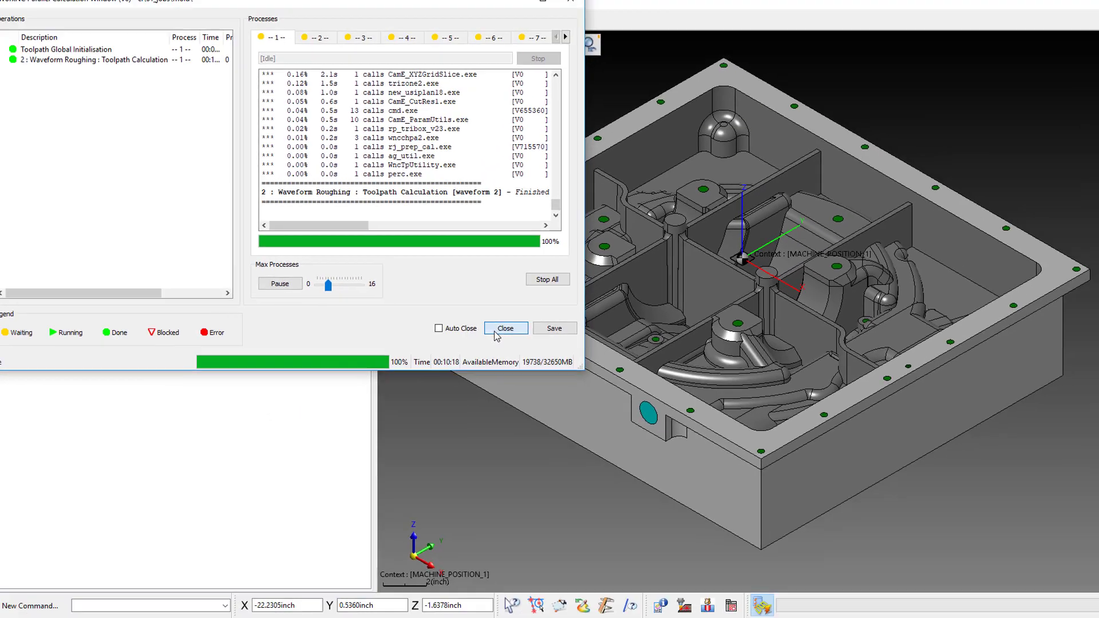
click(435, 358)
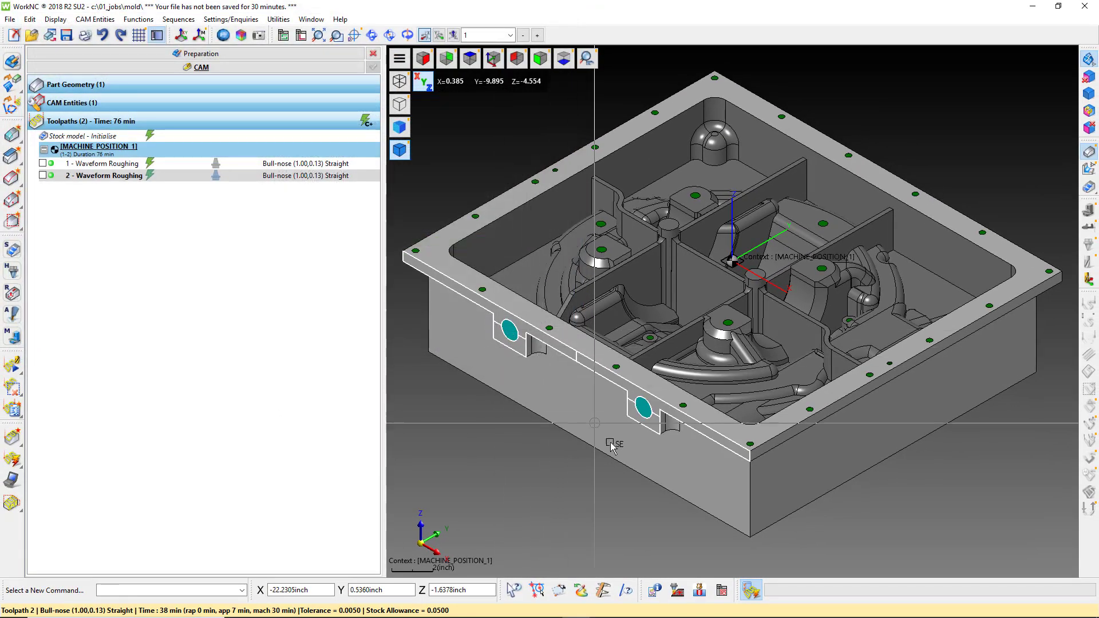